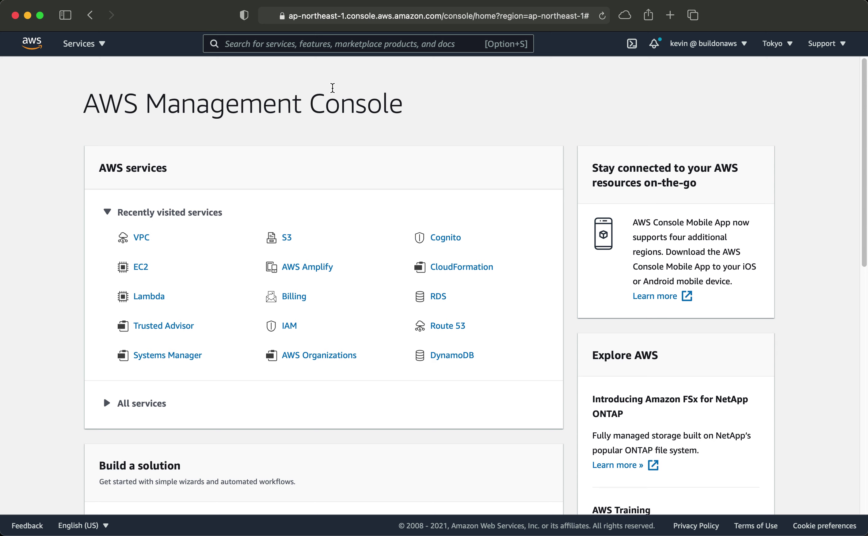
Find the VPC service and open its dashboard
click(361, 49)
text(vpc)
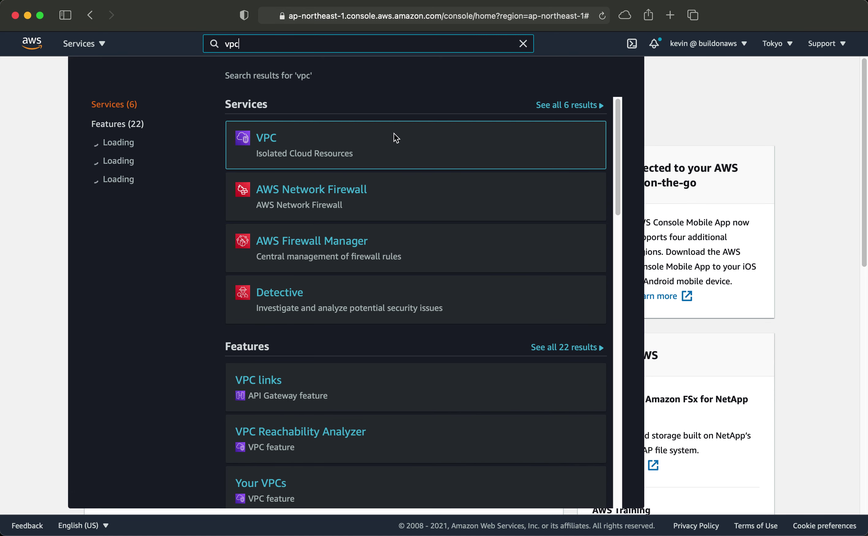
click(264, 140)
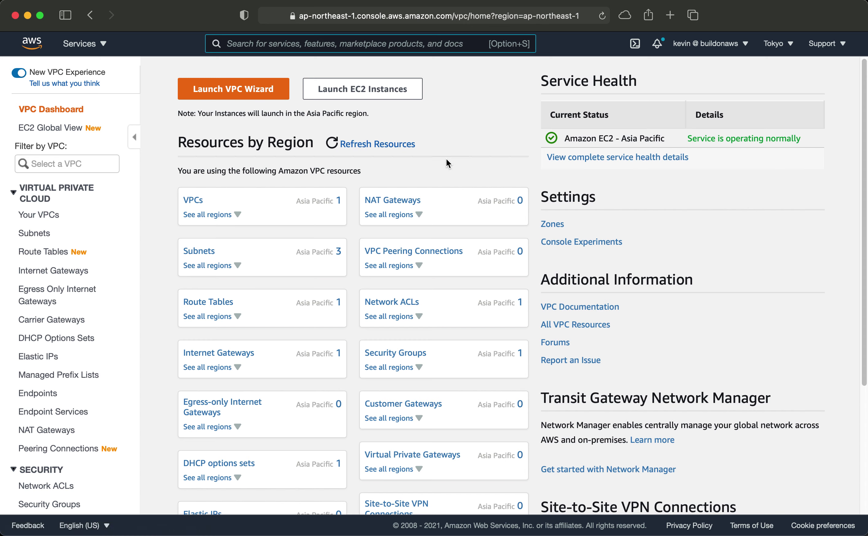
Look through the list of available AWS regions, keeping Asia Pacific (Tokyo)
click(776, 45)
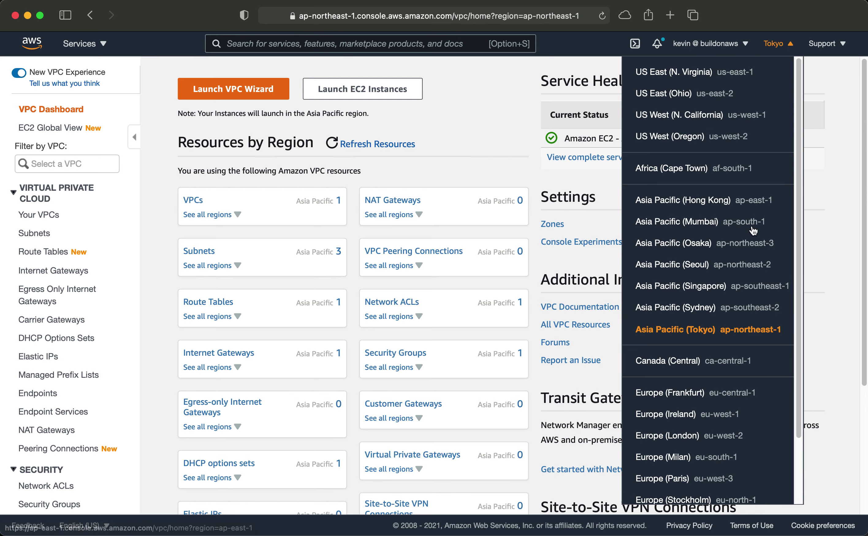
scroll(738, 345, down, 3)
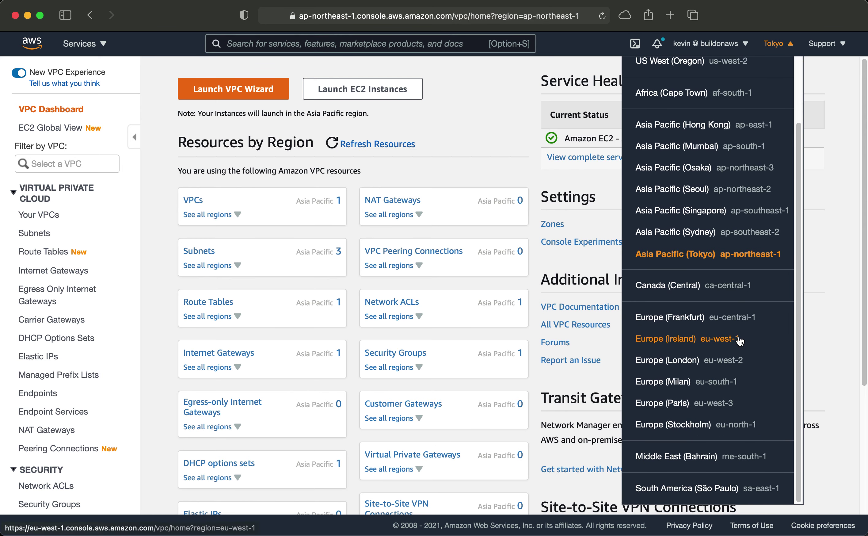
scroll(684, 338, up, 3)
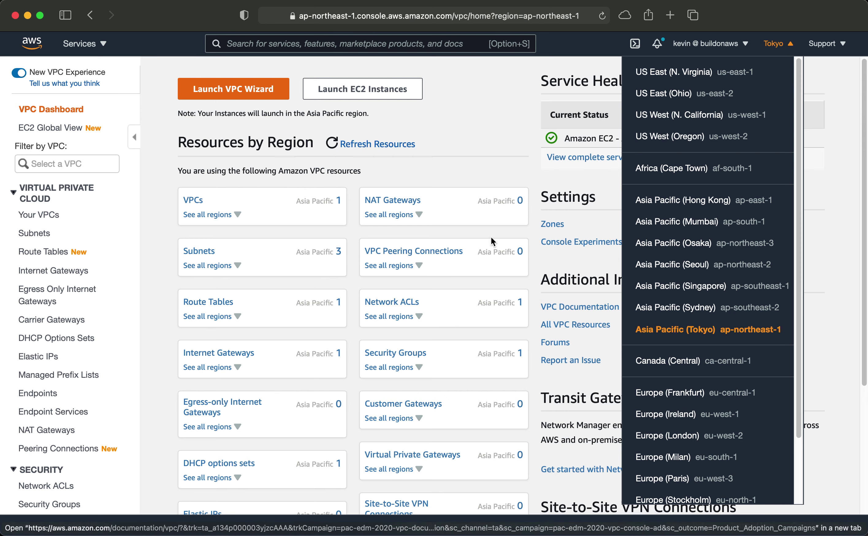
click(471, 155)
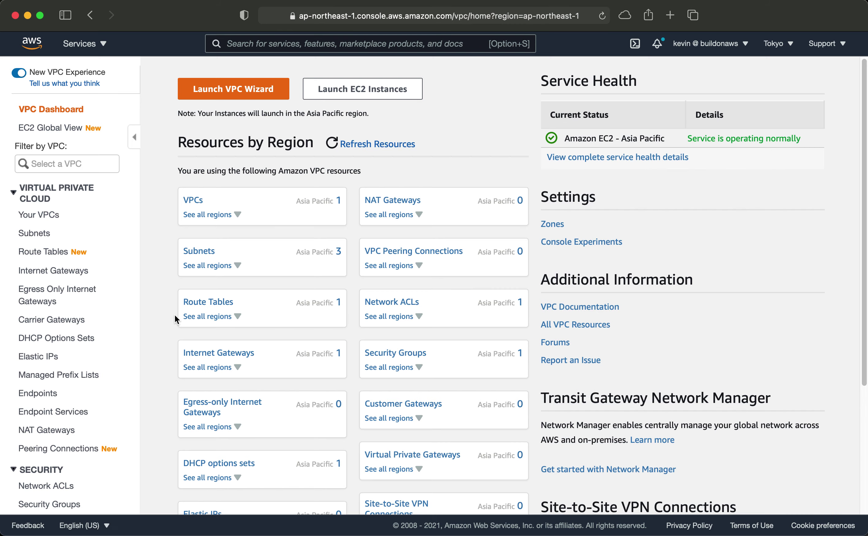
Open the region's VPC list and check the existing VPC's details, including whether it is the default VPC
scroll(175, 315, down, 3)
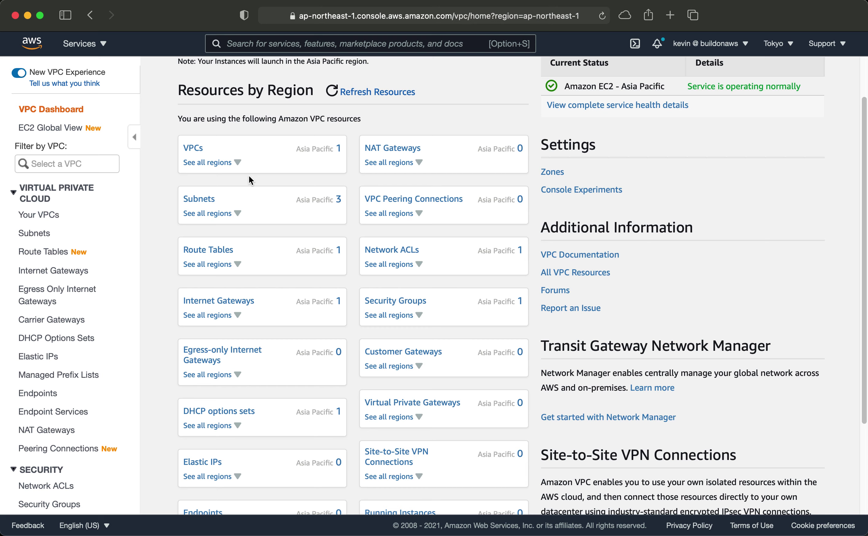
click(193, 147)
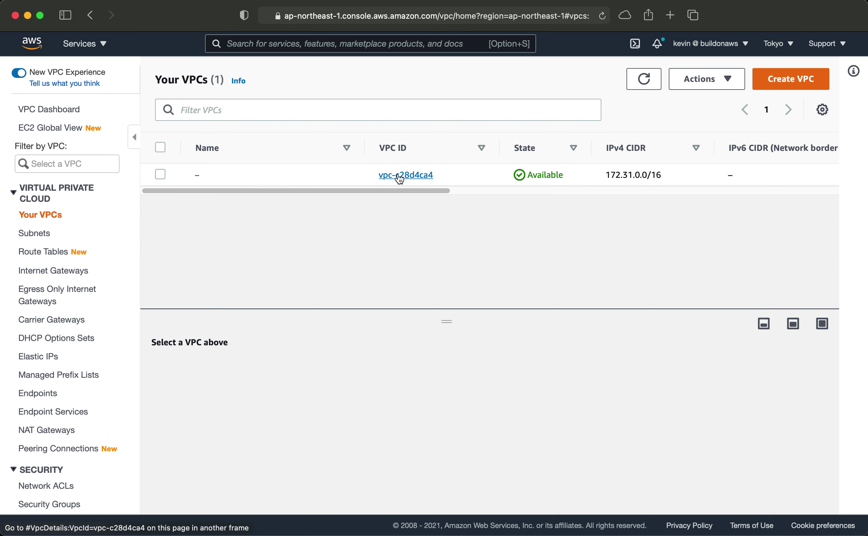
scroll(399, 179, right, 10)
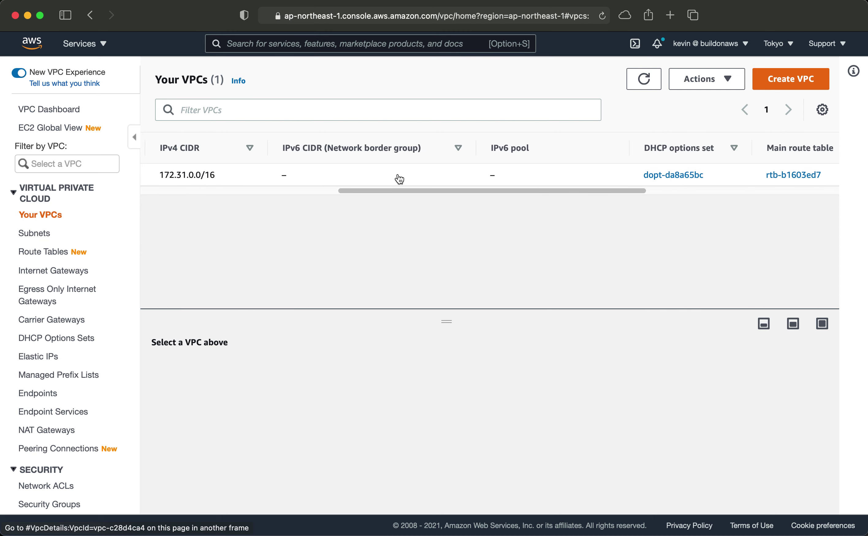
scroll(399, 178, right, 10)
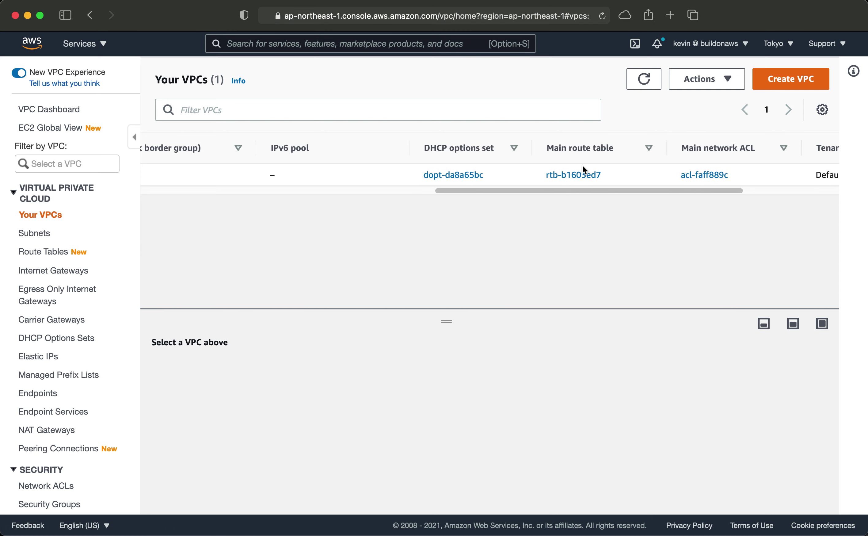
scroll(713, 178, right, 5)
scroll(714, 181, right, 4)
scroll(726, 171, right, 2)
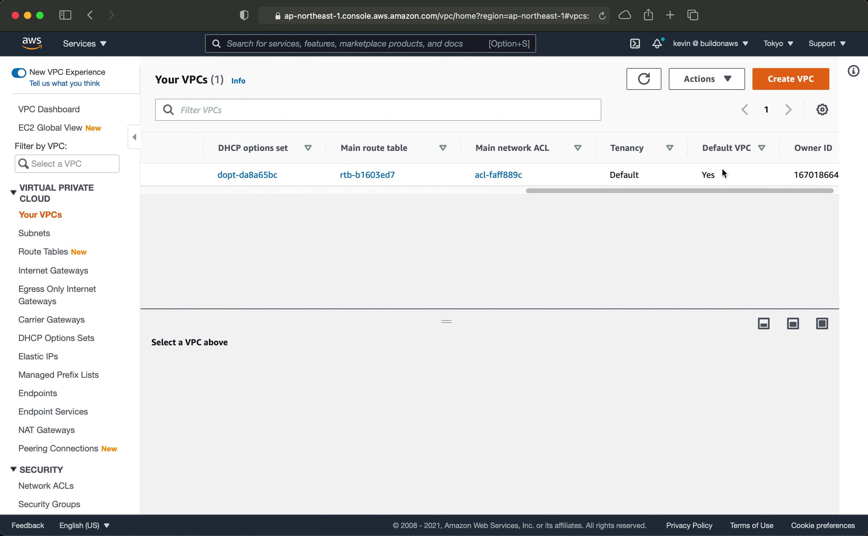
double_click(706, 175)
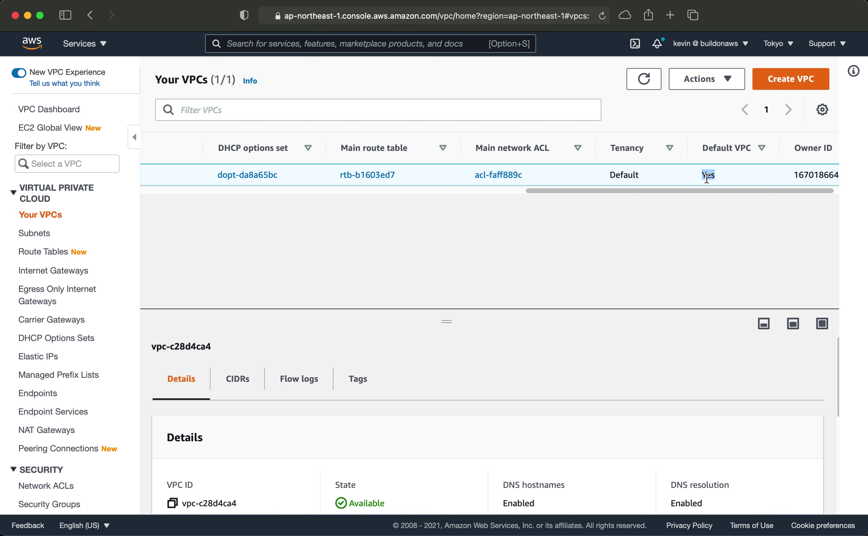
Name the unnamed default VPC vpc-default
scroll(707, 177, left, 15)
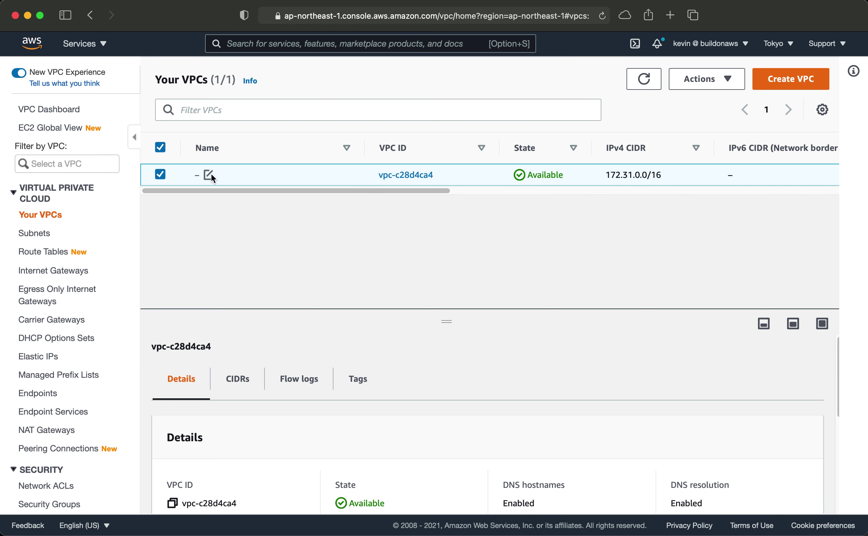
click(209, 174)
text(vpc)
text(-deau)
key(BackSpace)
key(BackSpace)
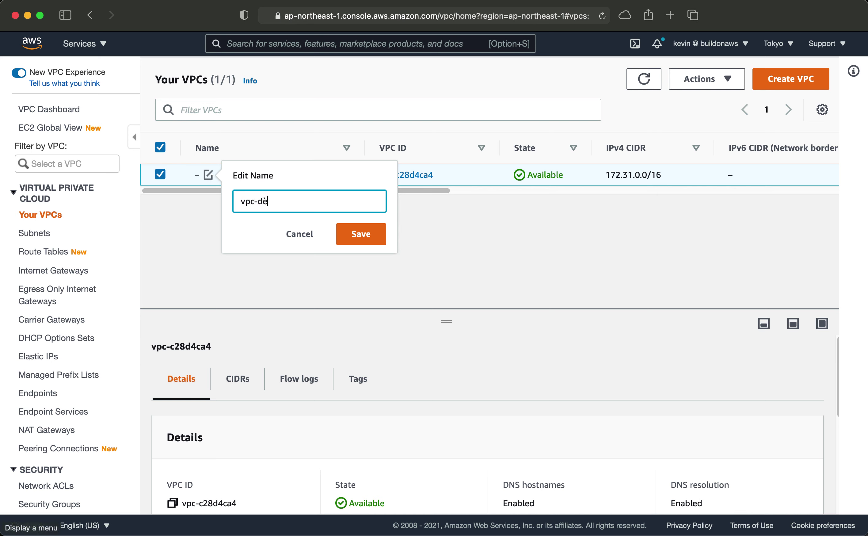
text(fault)
click(363, 235)
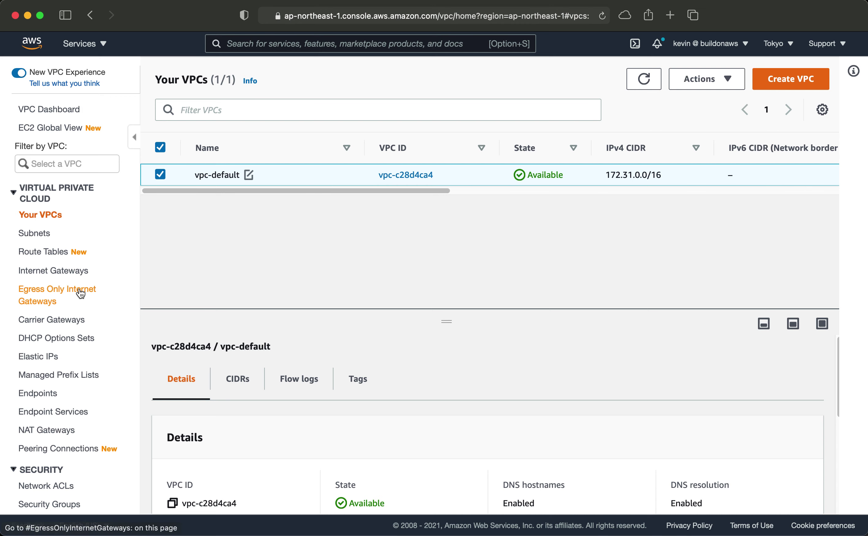
Name the internet gateway attached to vpc-default igw-default and check its attachment details
click(48, 270)
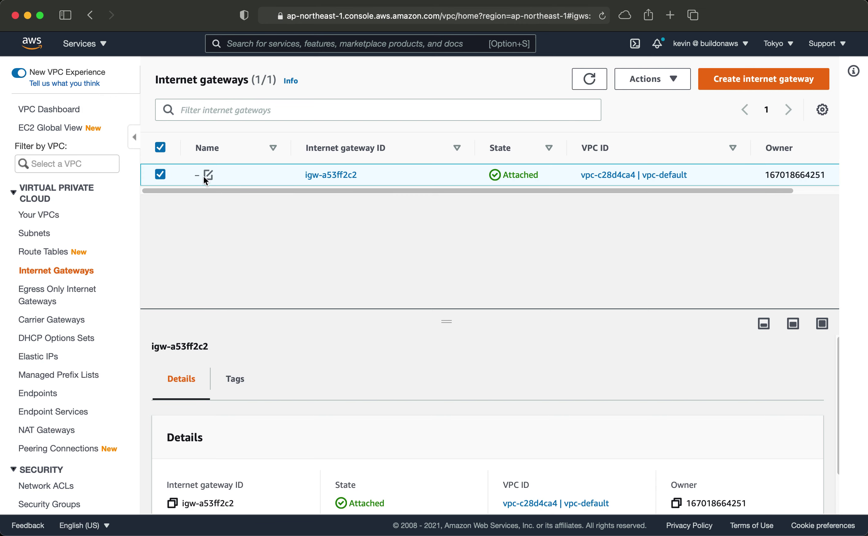
click(209, 175)
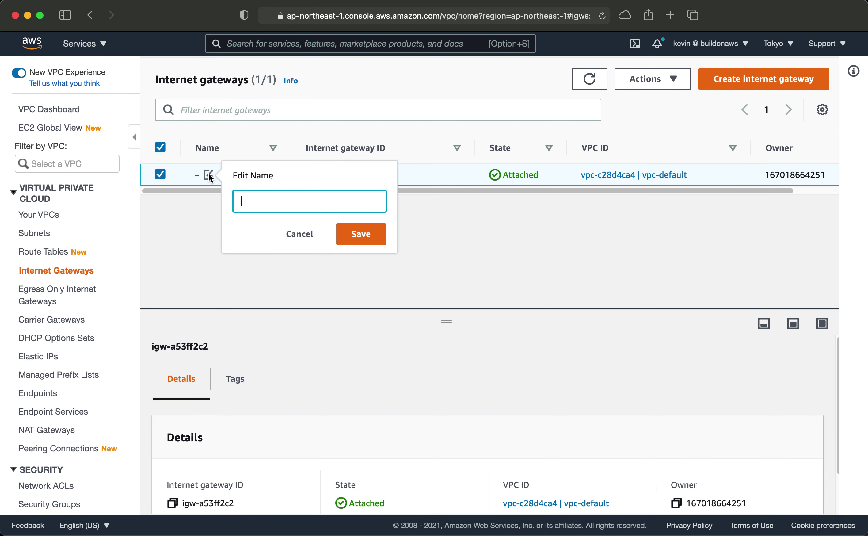
text(igw-default)
key(Return)
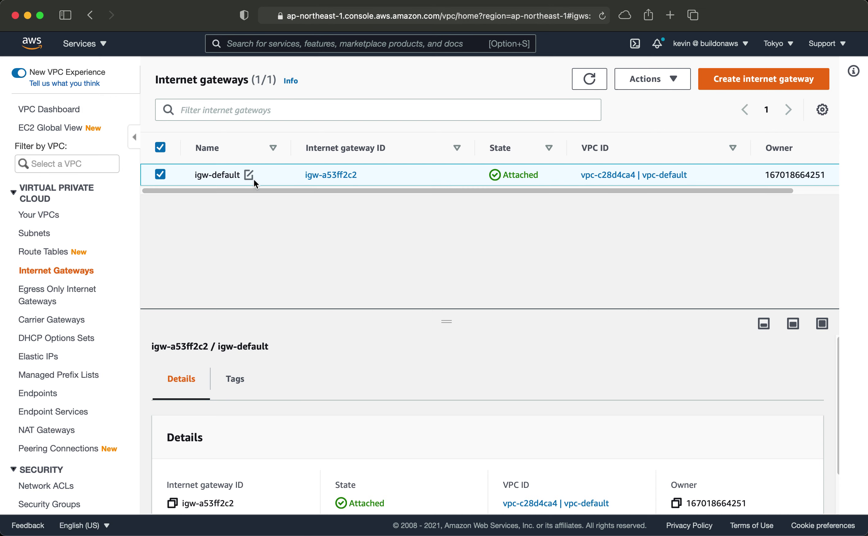
scroll(482, 174, right, 3)
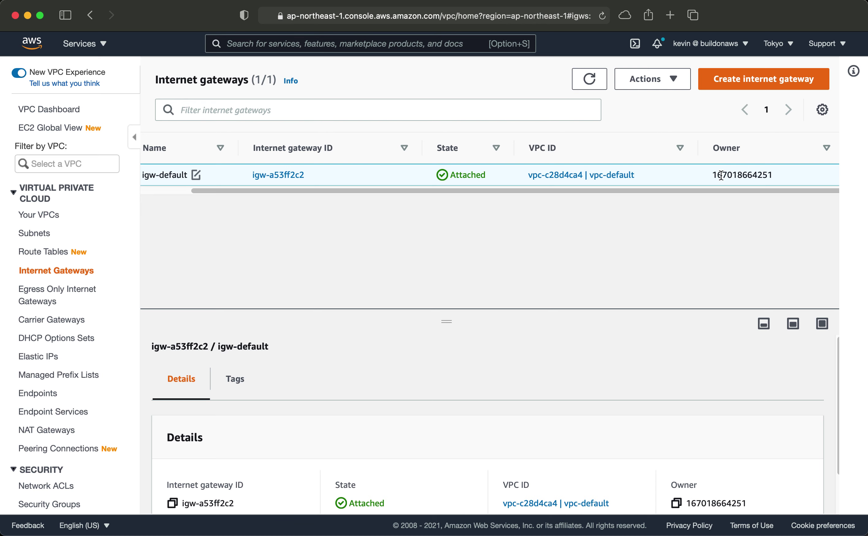
scroll(721, 175, left, 3)
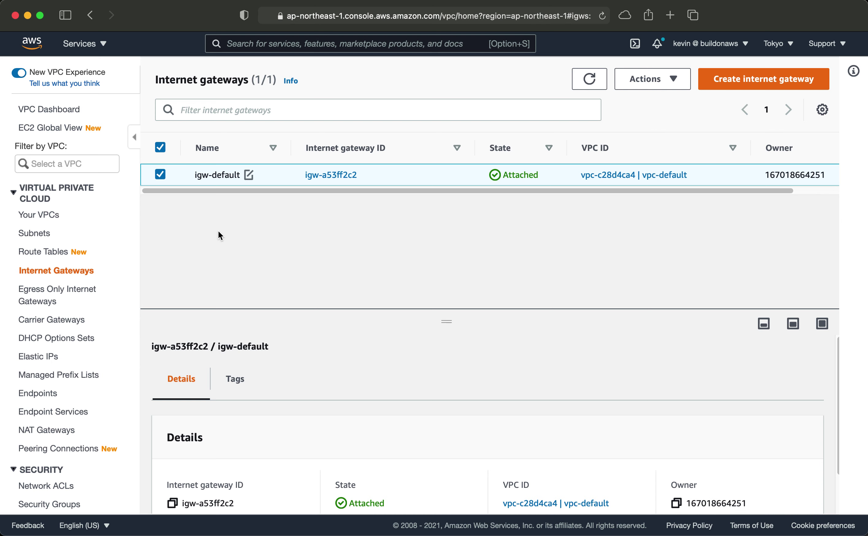
Review the route tables, internet gateways, security groups and network ACLs that belong to the default VPC
click(46, 253)
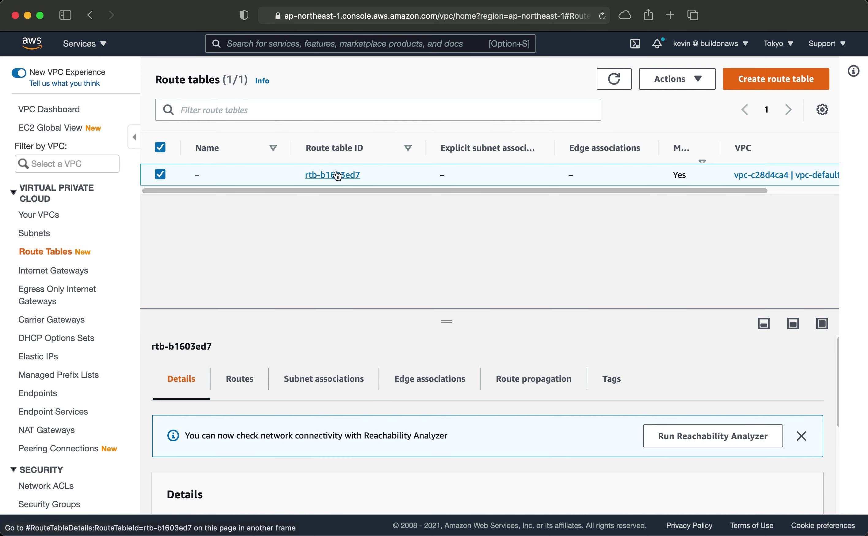
click(49, 270)
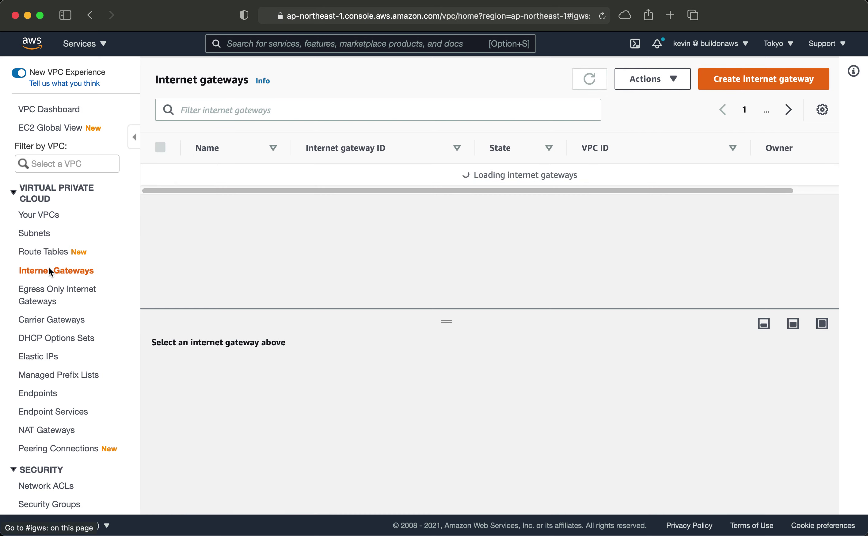
scroll(48, 267, down, 5)
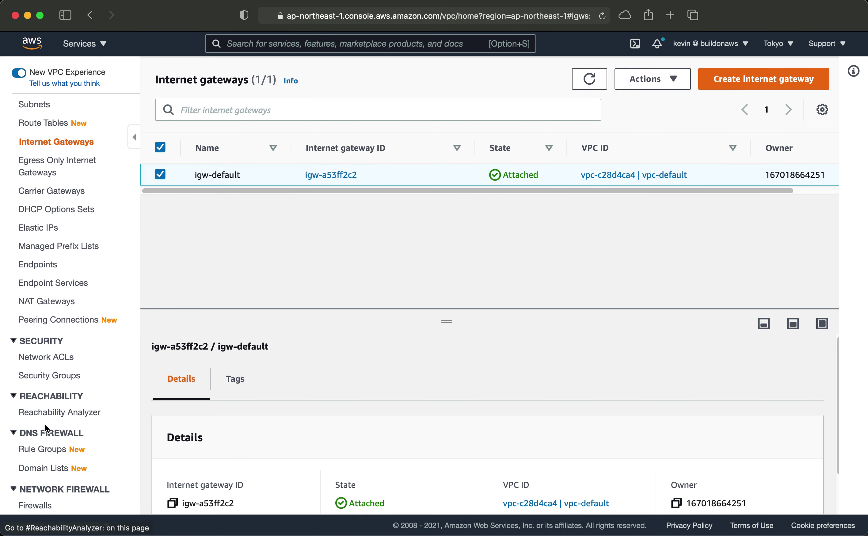
click(47, 376)
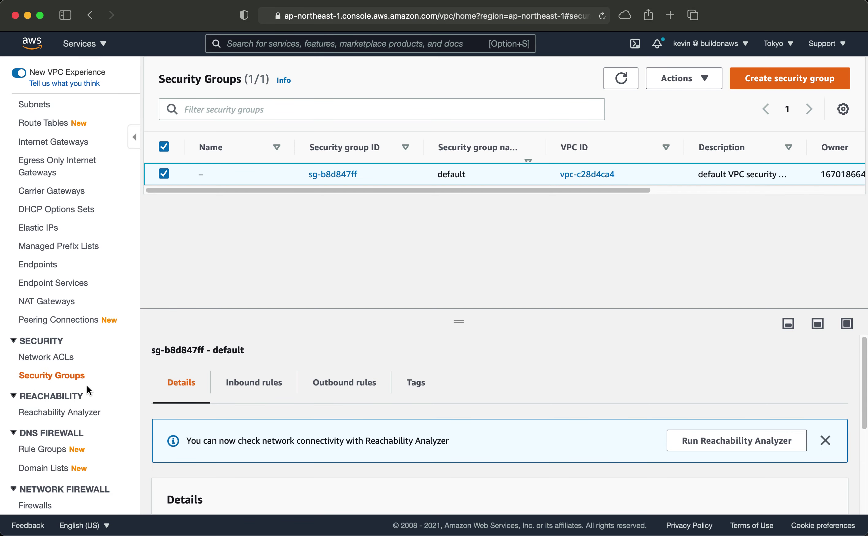
click(53, 357)
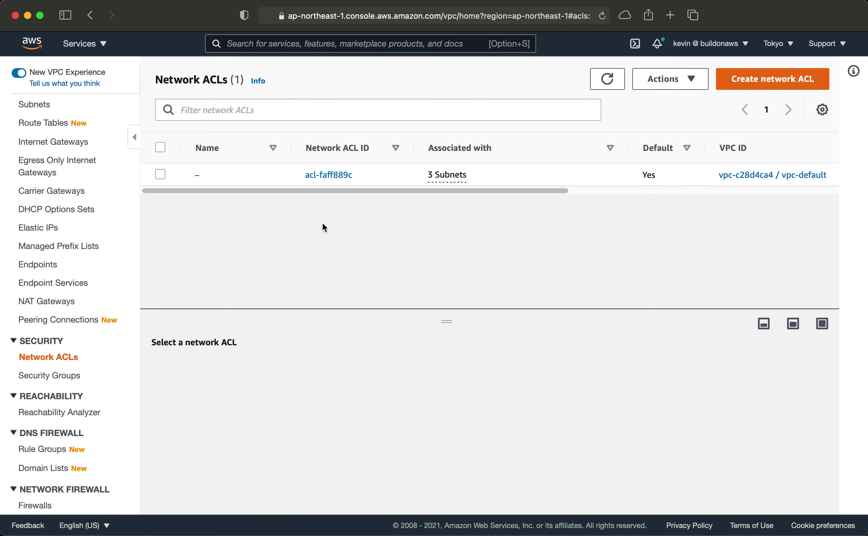
scroll(92, 326, up, 5)
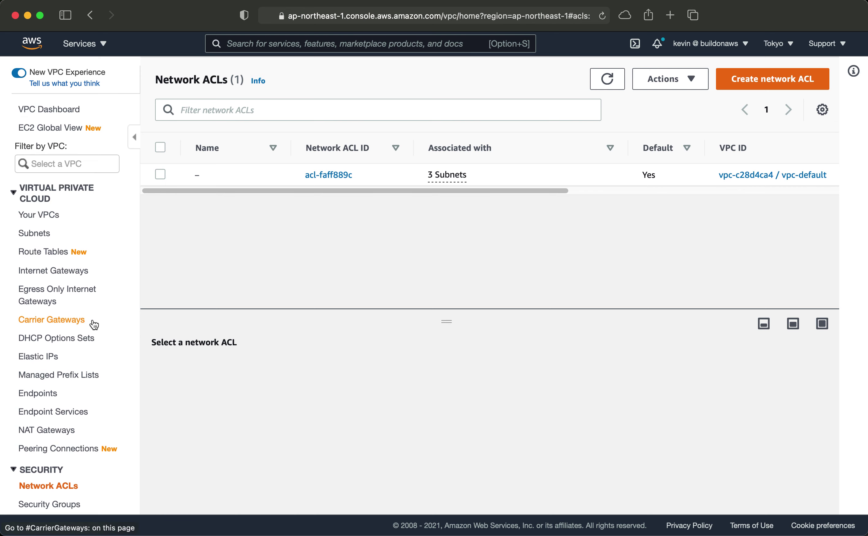
Create a VPC named custom-vpc with the IPv4 CIDR block 10.1.0.0/16, no IPv6 CIDR block and default tenancy
click(45, 218)
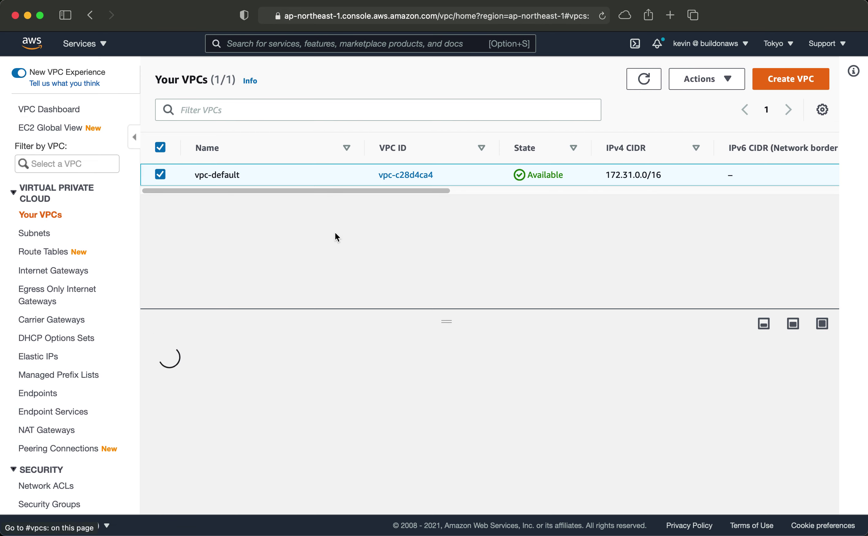
click(791, 80)
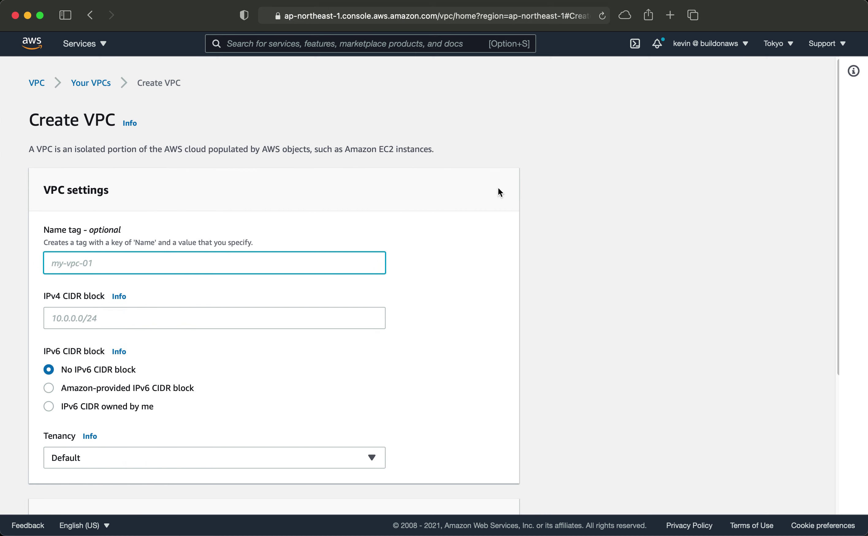
text(custom-vpc)
click(189, 322)
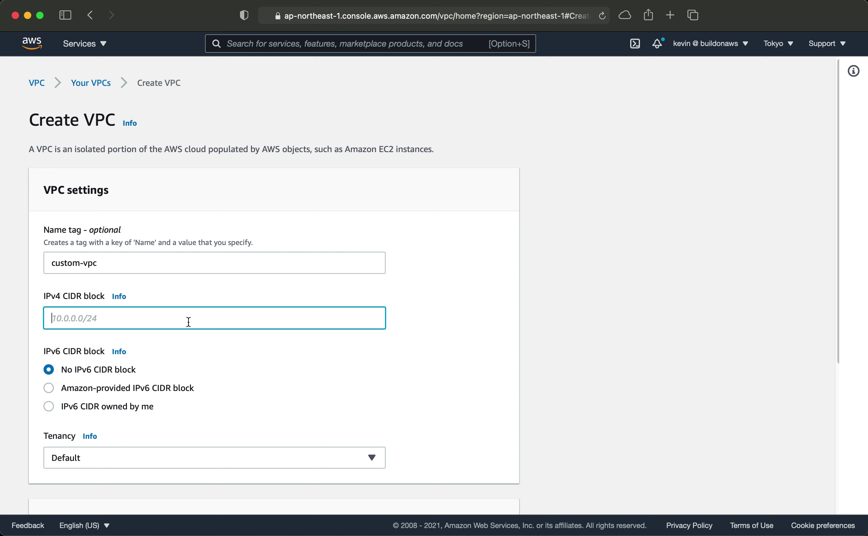
text(10.1.0.0/16)
scroll(99, 314, down, 3)
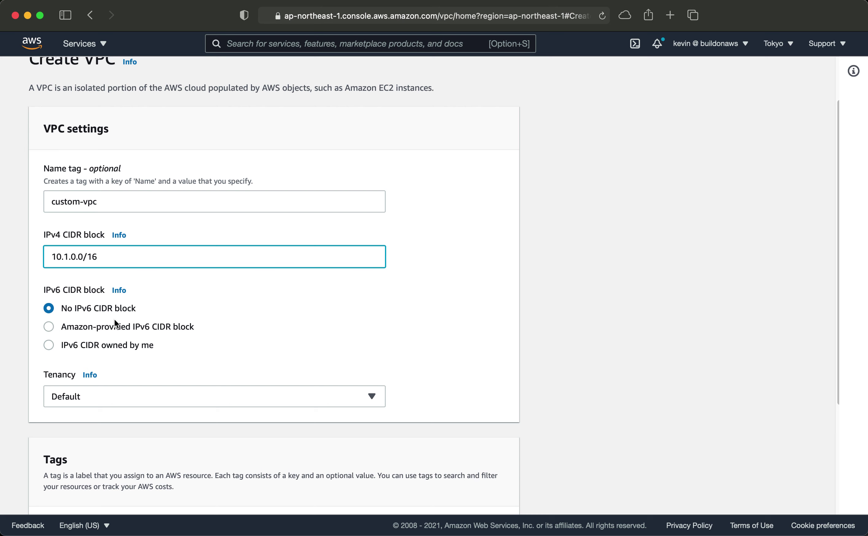
scroll(115, 319, down, 3)
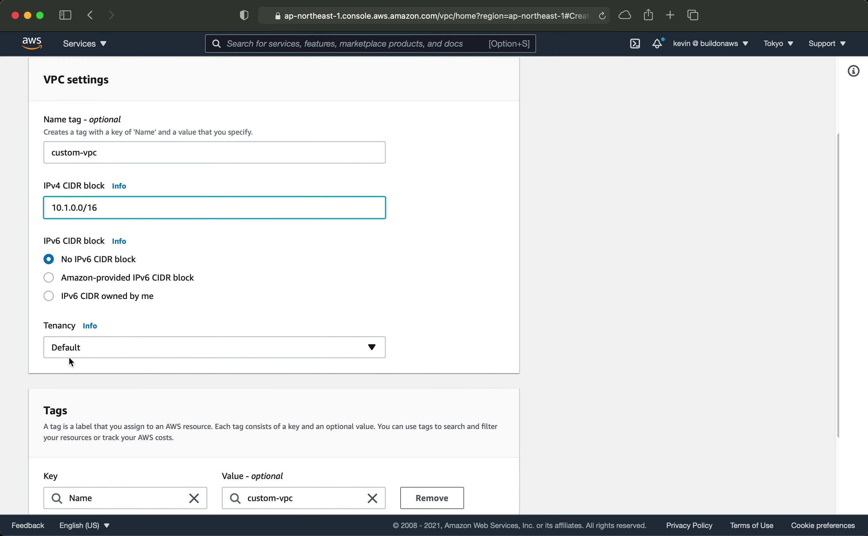
scroll(81, 374, down, 5)
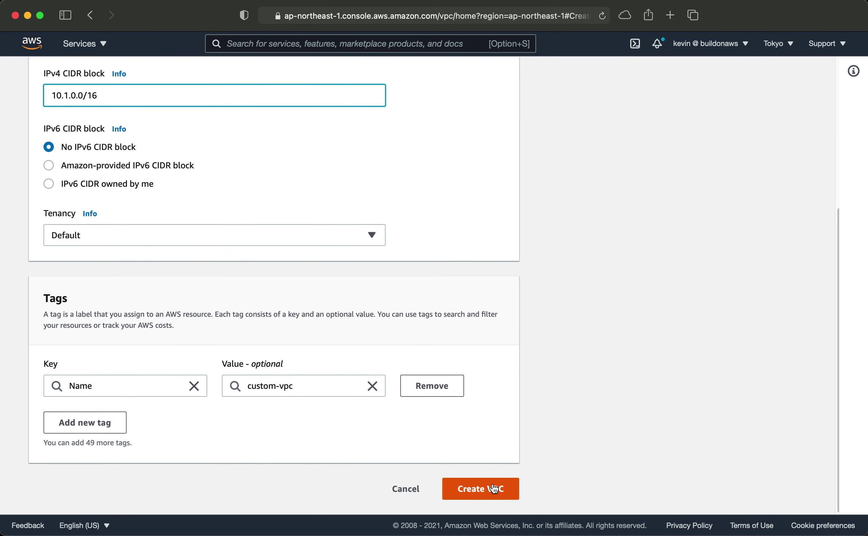
click(491, 490)
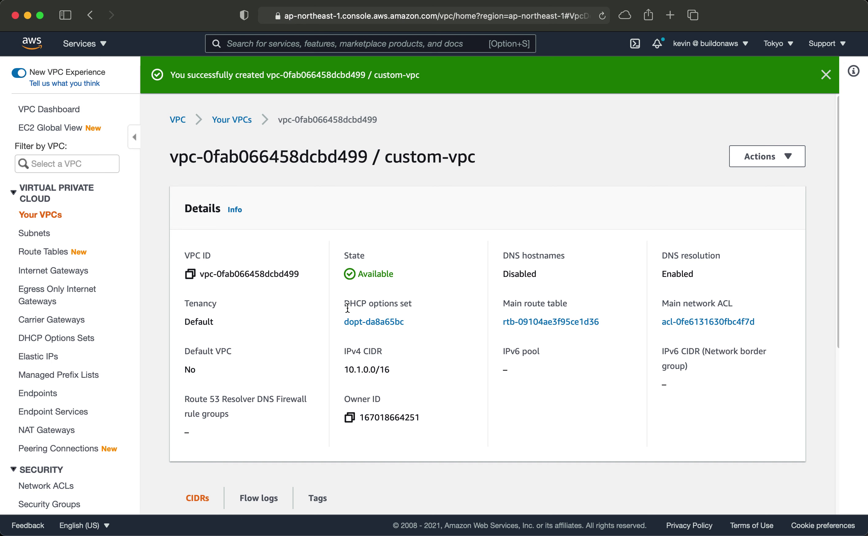
Check custom-vpc in the VPC list and see which internet gateways exist
click(221, 120)
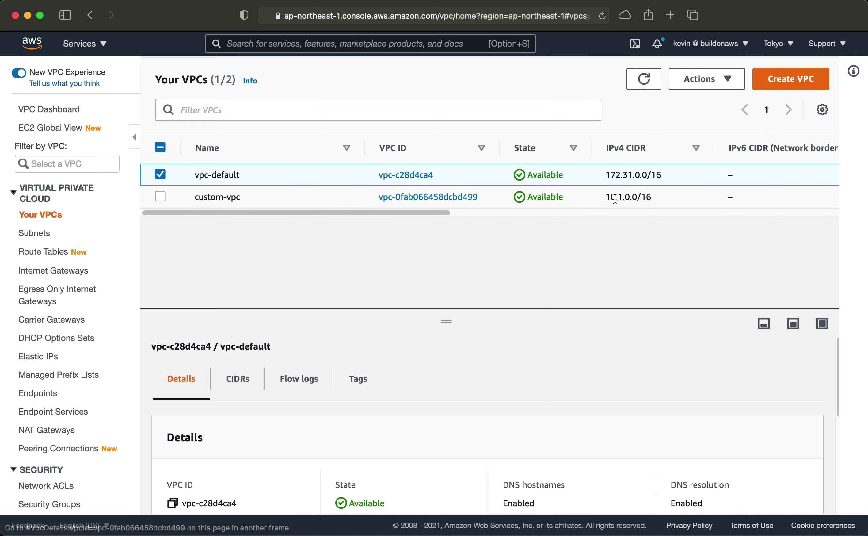
mouse_move(243, 196)
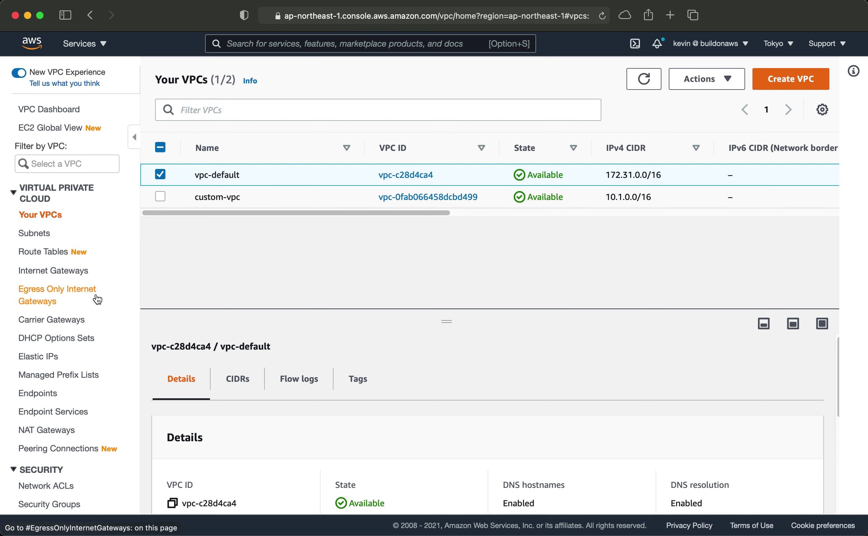
click(59, 272)
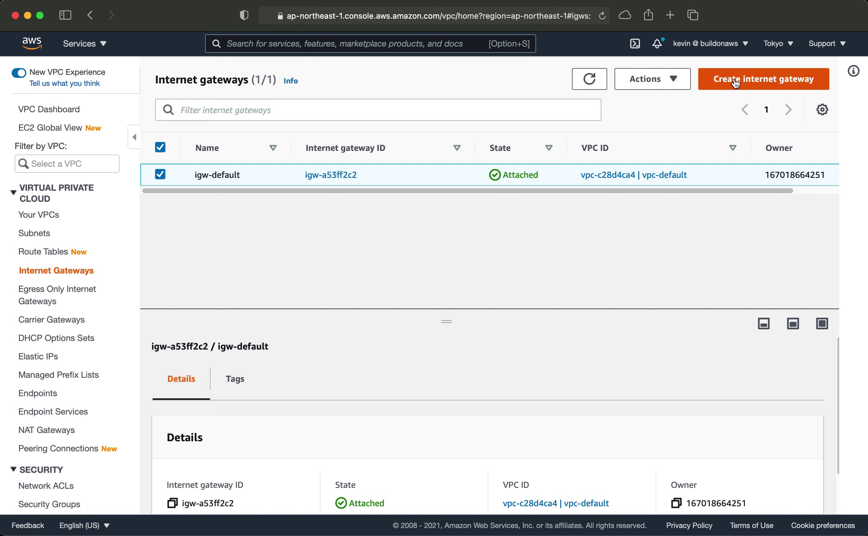
Select only custom-vpc in the VPC list, deselecting vpc-default
click(45, 214)
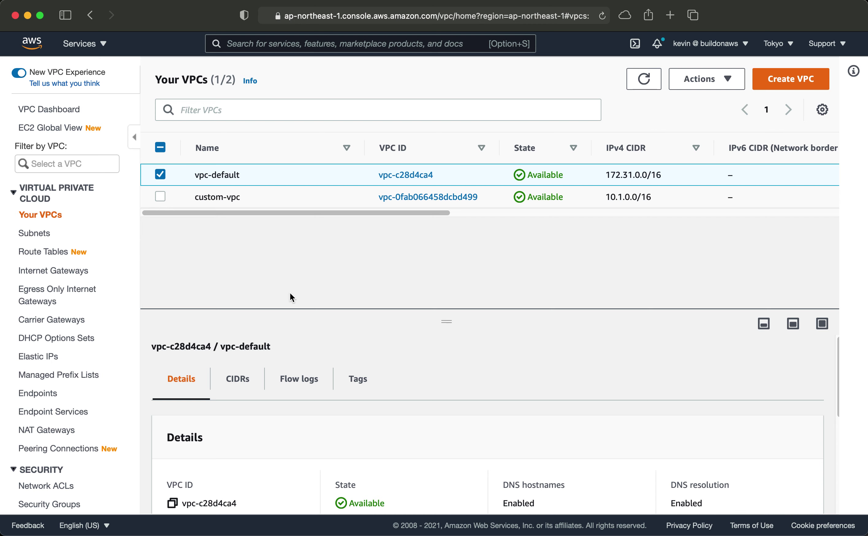
mouse_move(218, 176)
mouse_move(209, 200)
click(163, 174)
click(161, 197)
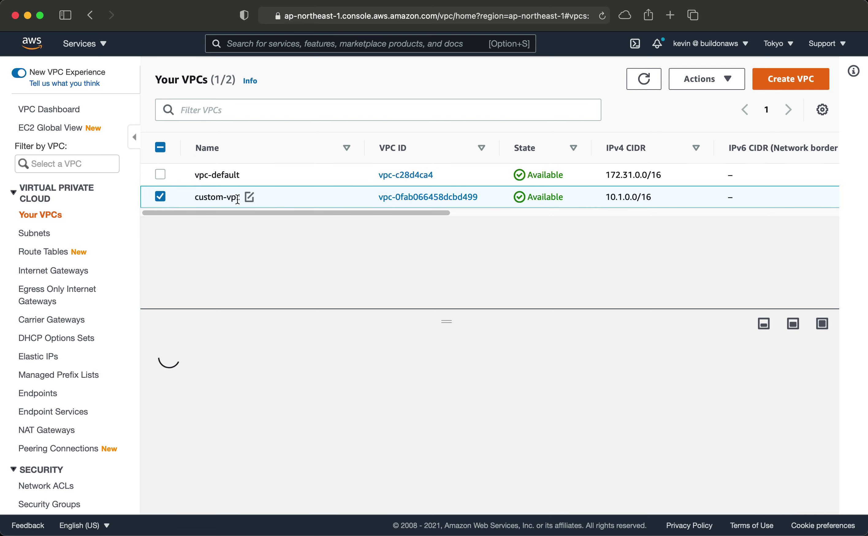